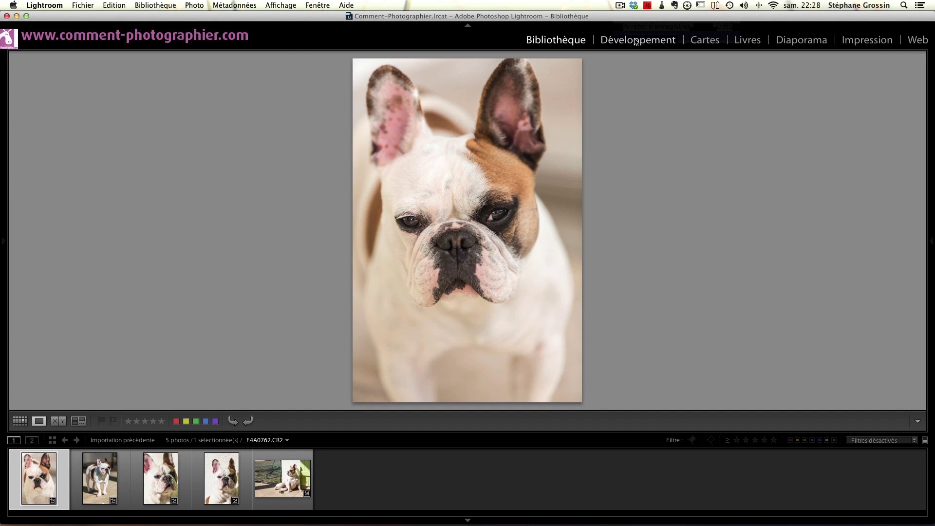
Open the bulldog photo in the Développement module and collapse the "Paramètres prédéfinis généraux de Lightroom" preset group
click(636, 42)
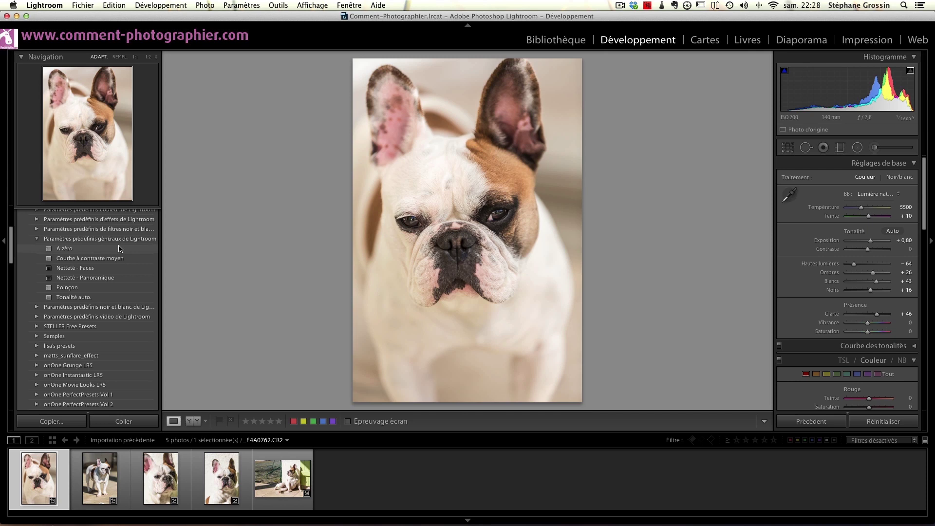
click(37, 238)
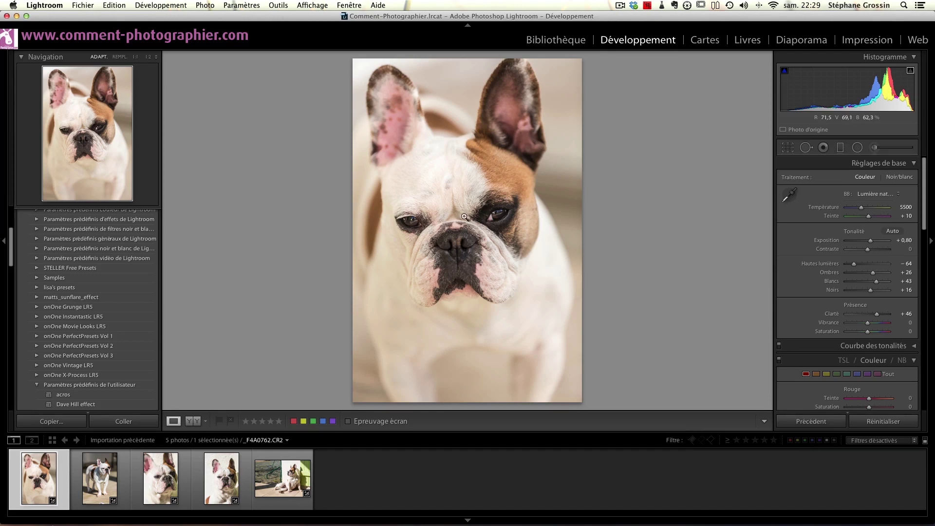
Examine the available develop preset groups, including the user's own presets and their previews on the bulldog photo
scroll(68, 278, up, 5)
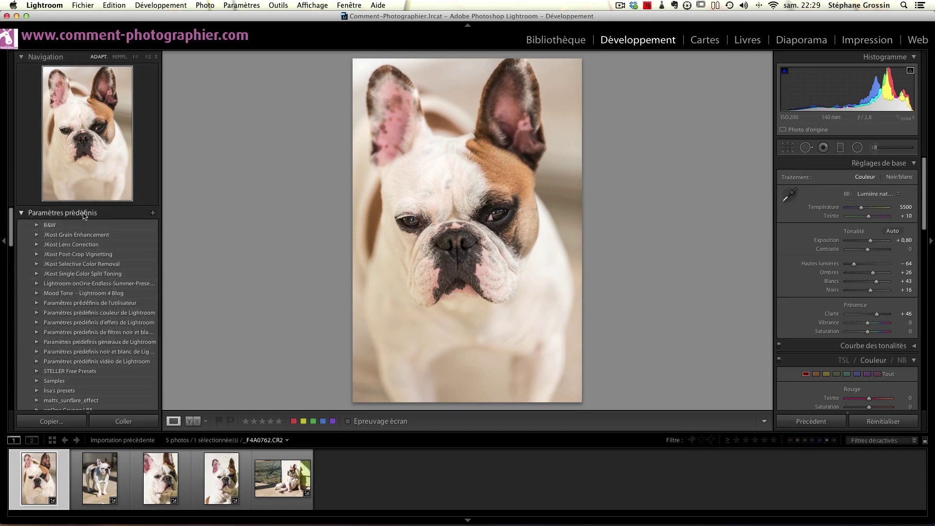
scroll(93, 238, down, 4)
scroll(93, 239, down, 10)
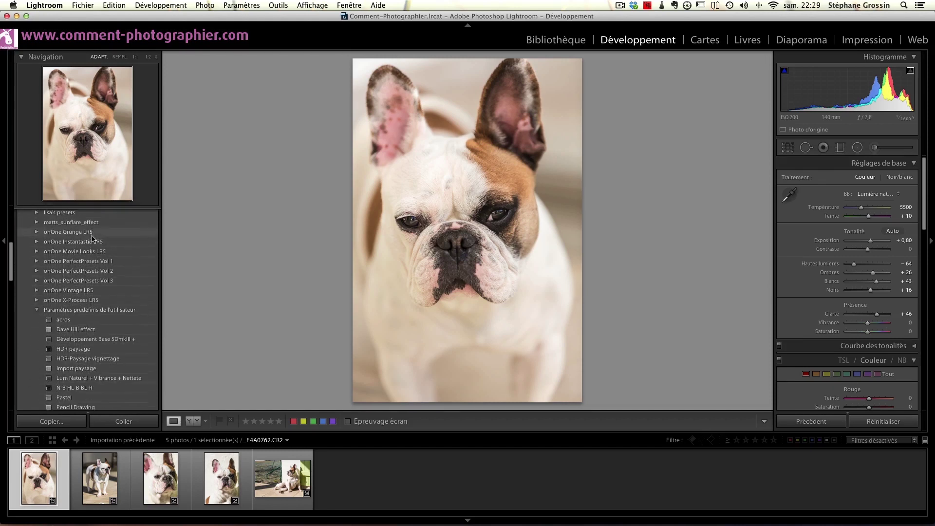
scroll(93, 238, up, 9)
scroll(93, 238, up, 5)
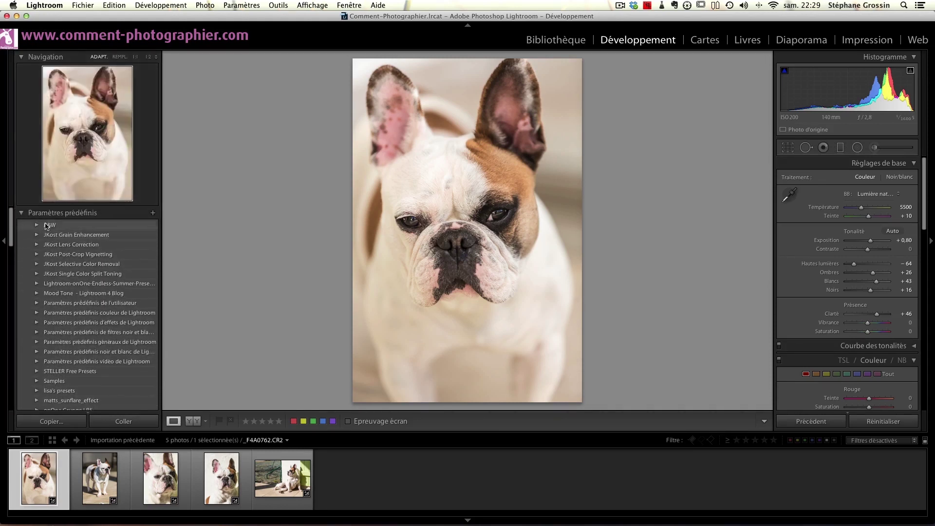
scroll(70, 333, down, 4)
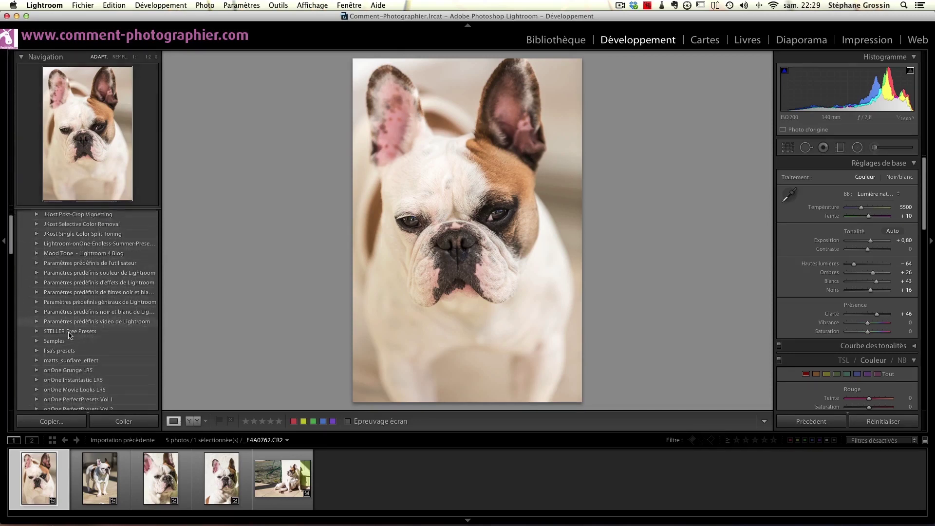
scroll(74, 273, up, 1)
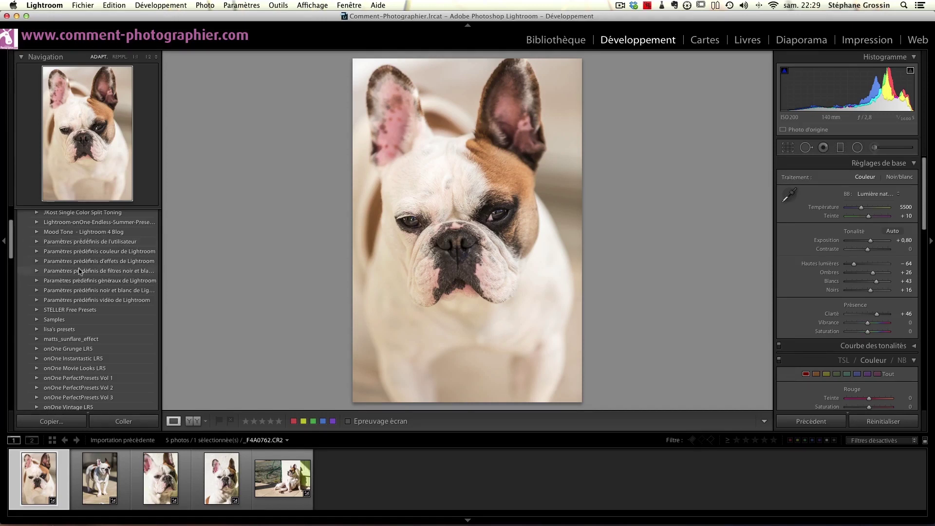
scroll(115, 306, down, 4)
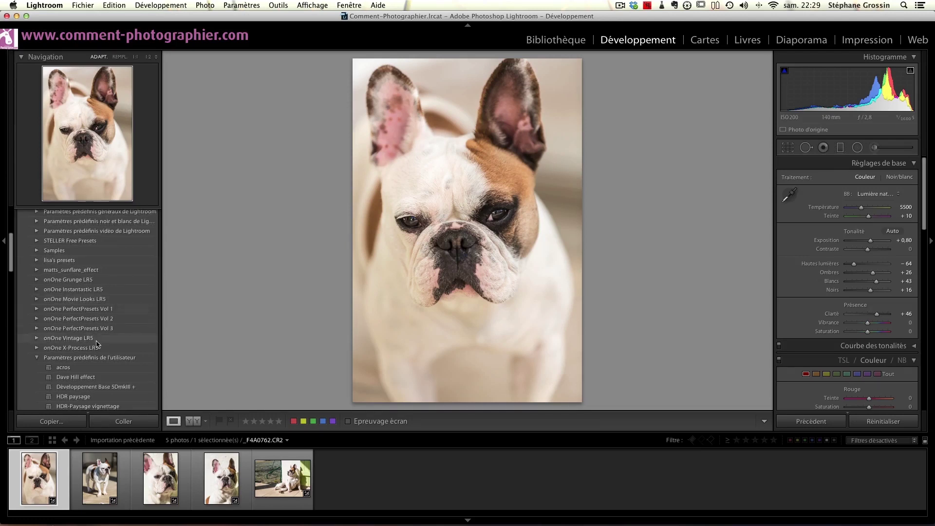
scroll(122, 346, down, 2)
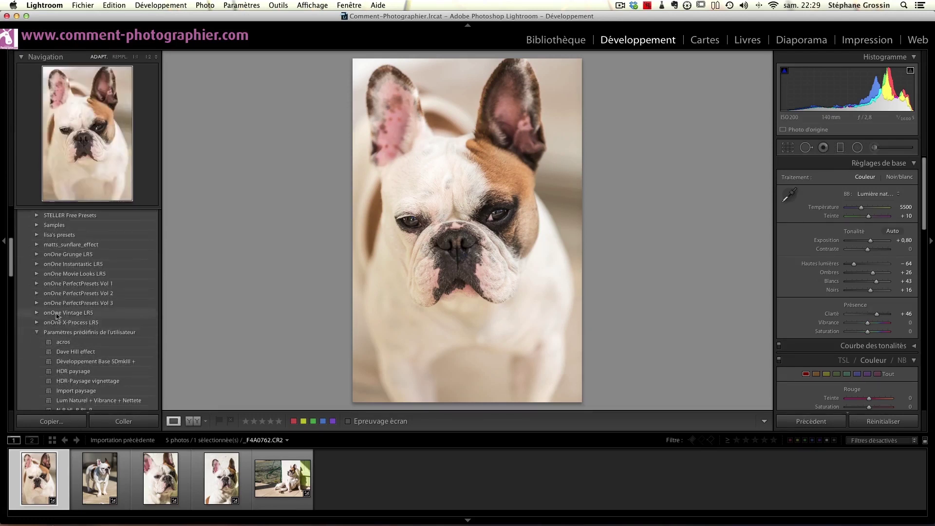
scroll(106, 317, down, 1)
scroll(106, 318, down, 1)
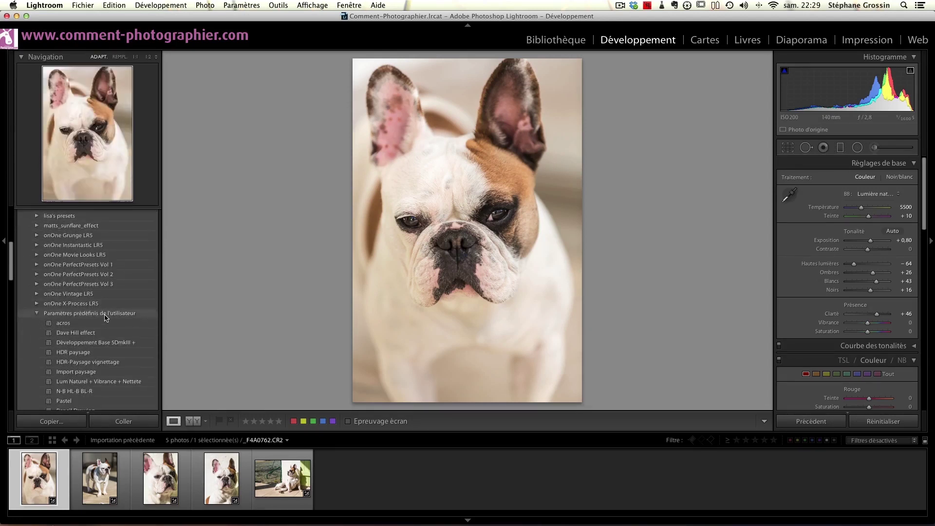
scroll(106, 318, down, 5)
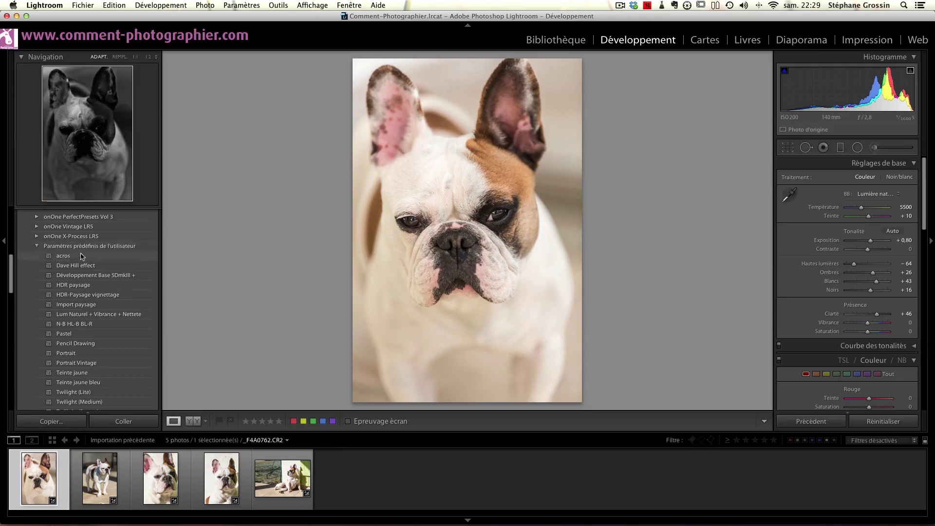
scroll(82, 311, down, 5)
scroll(116, 359, up, 10)
scroll(117, 358, down, 3)
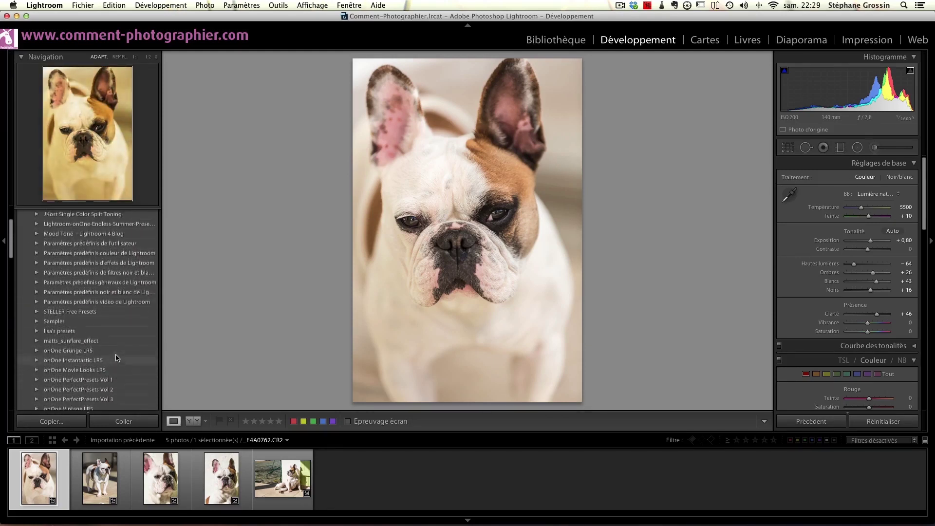
scroll(117, 353, up, 8)
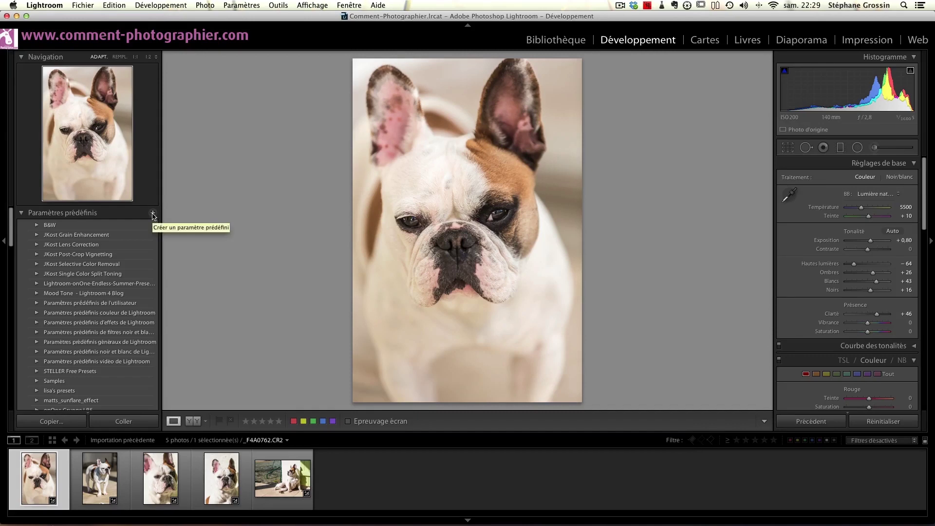
scroll(116, 273, down, 12)
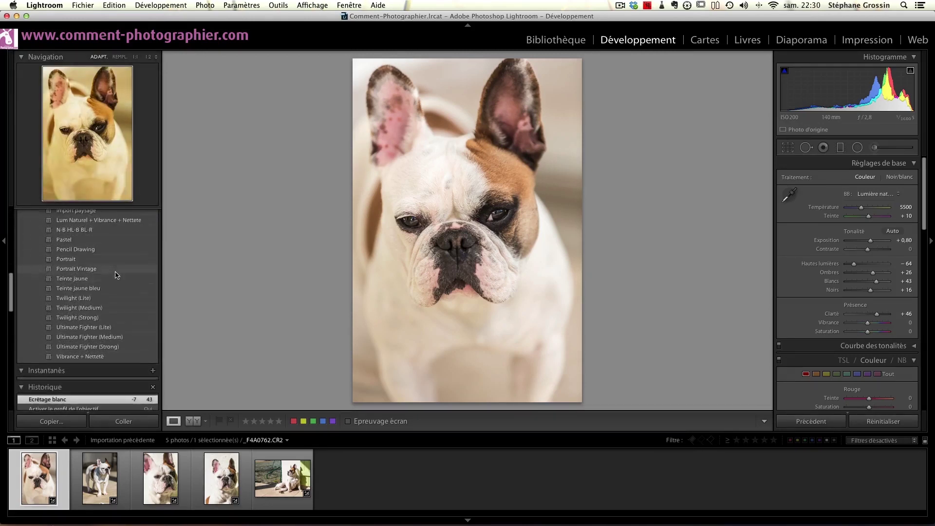
scroll(116, 275, up, 10)
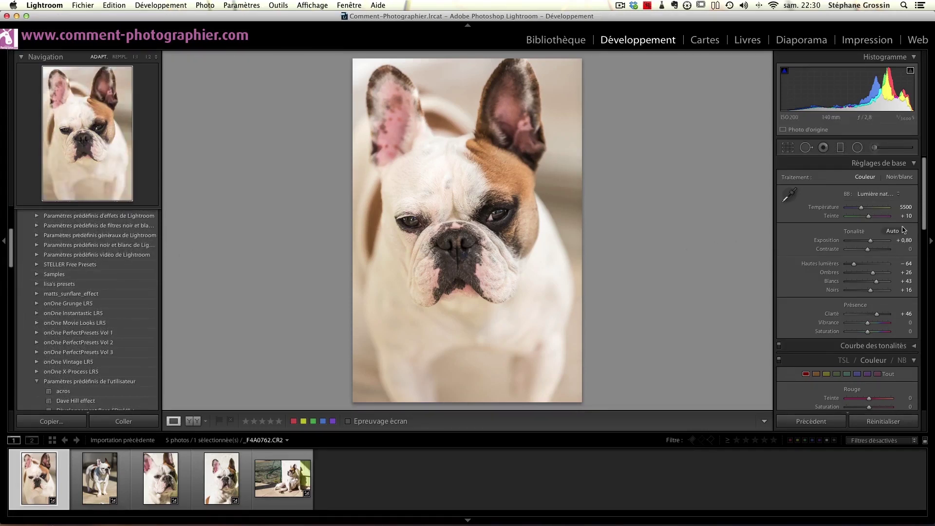
Convert the bulldog photo to black and white and raise Clarté to +94
scroll(853, 302, down, 2)
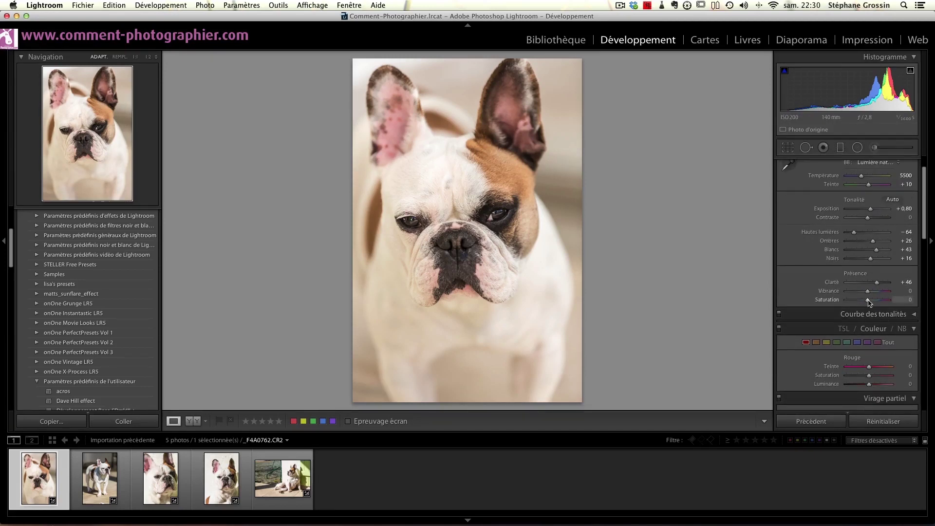
scroll(867, 302, down, 5)
scroll(853, 293, down, 6)
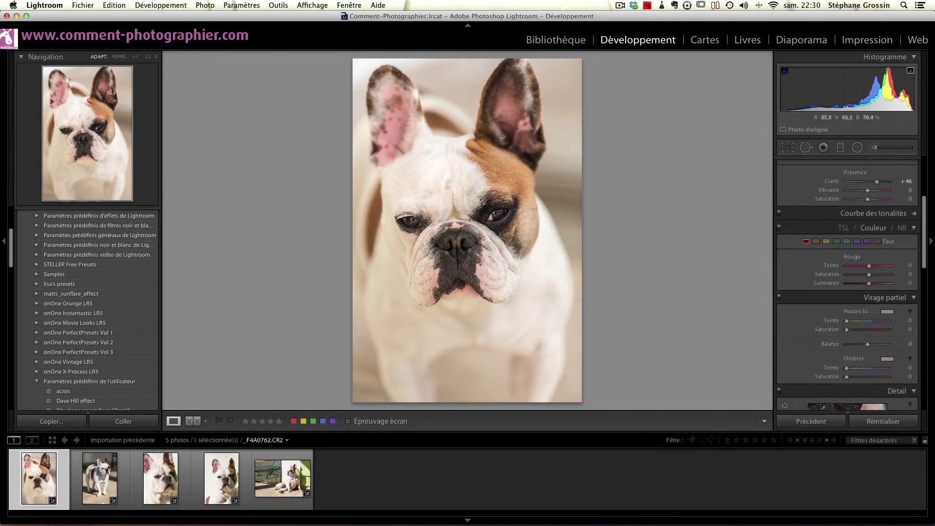
scroll(833, 285, up, 9)
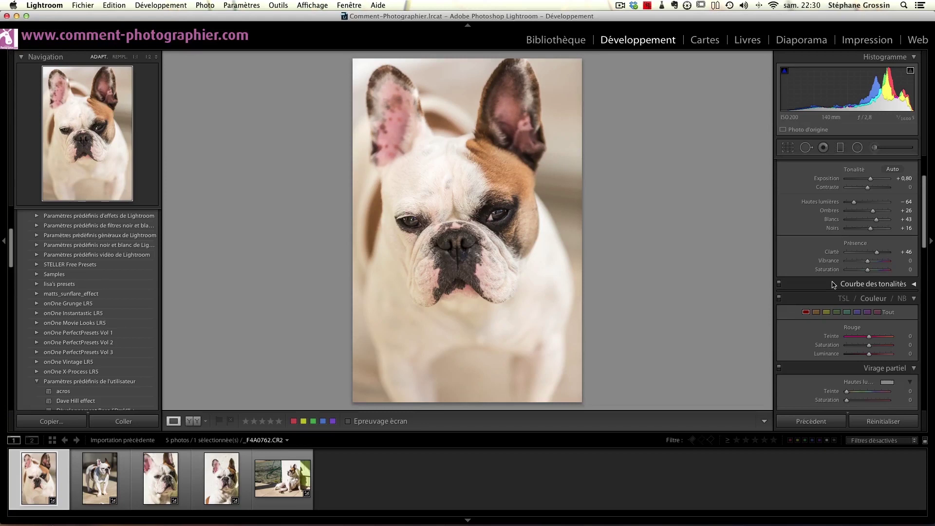
click(903, 299)
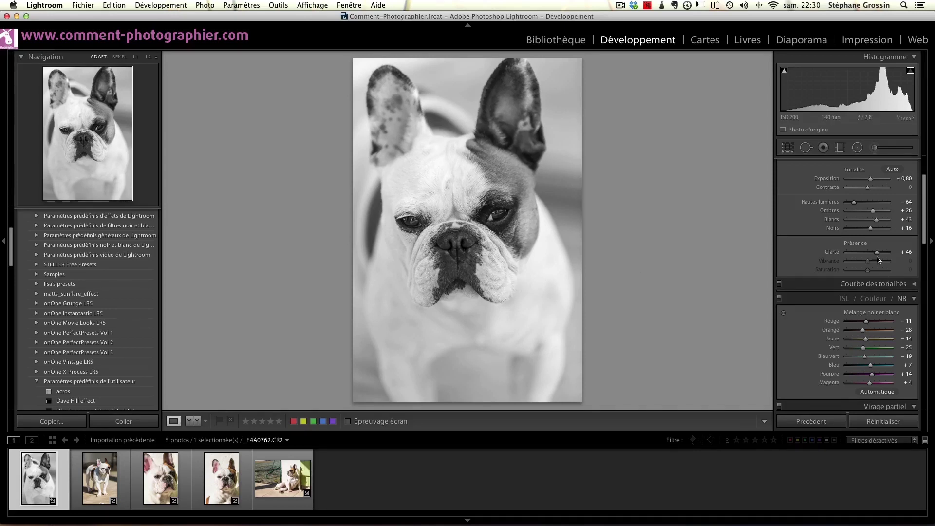
drag(879, 254, 888, 253)
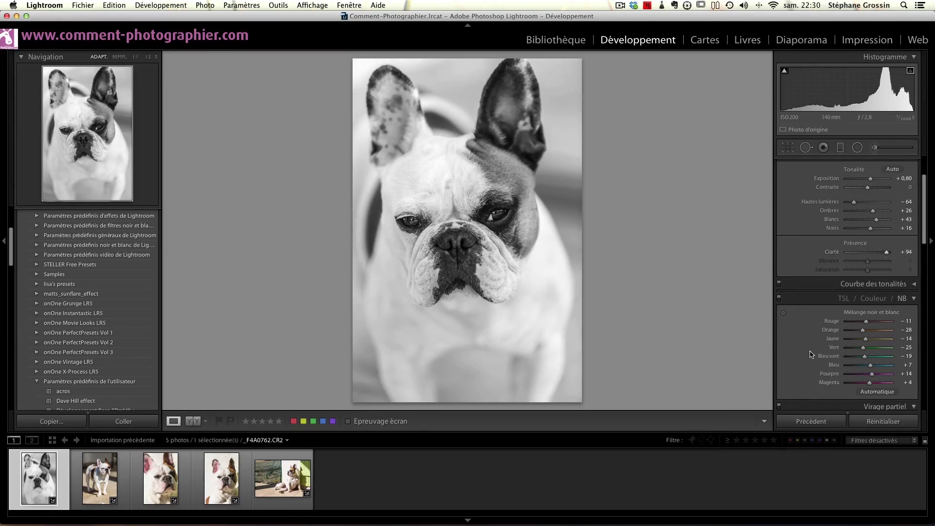
scroll(883, 358, down, 1)
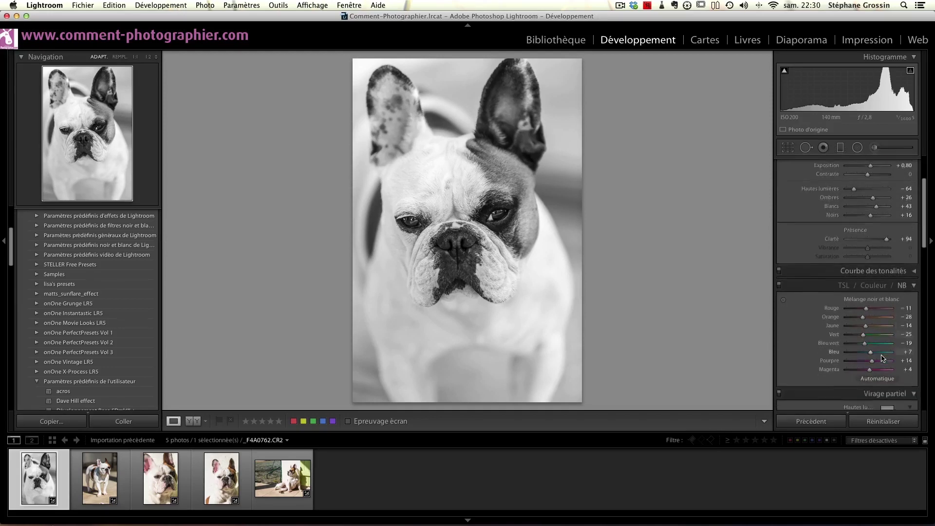
scroll(883, 358, up, 5)
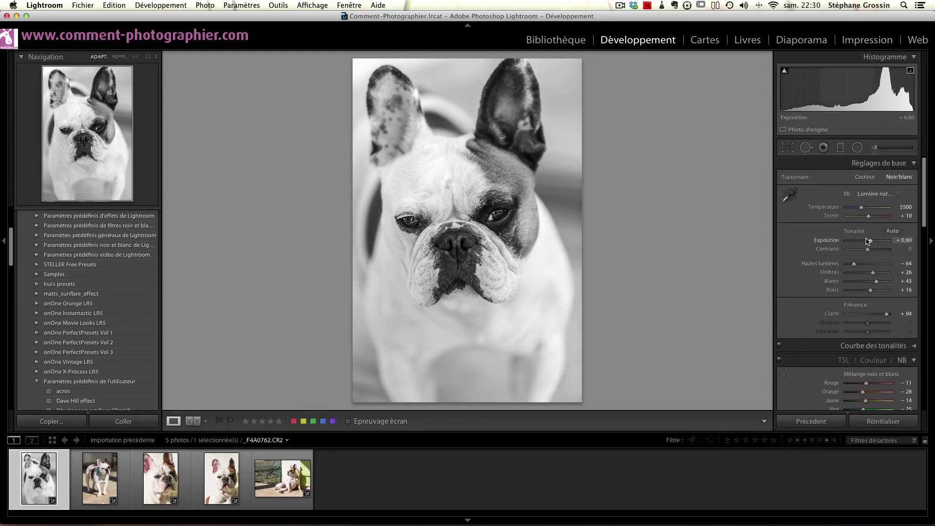
drag(870, 244, 871, 244)
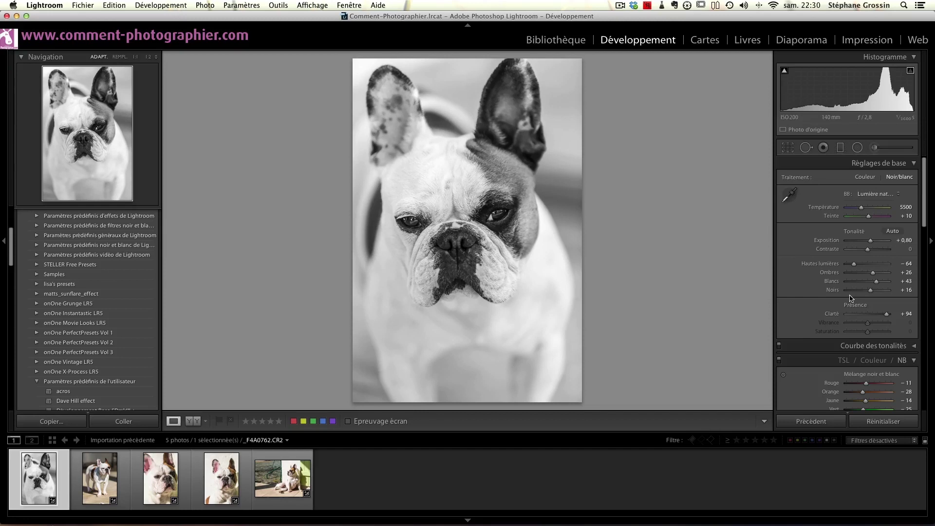
Darken the dog's coat with targeted adjustment of the black-and-white mix, setting Rouge to −16 and Orange to −43
scroll(851, 299, down, 5)
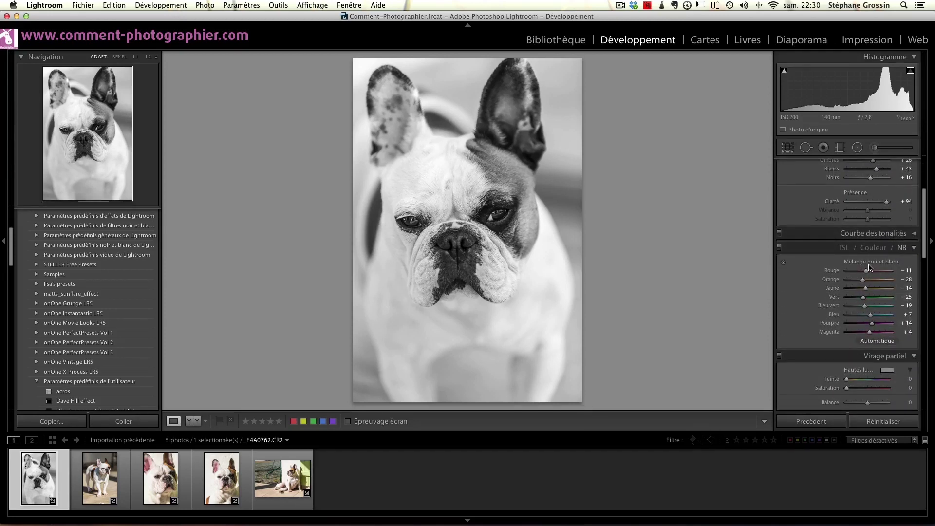
click(784, 263)
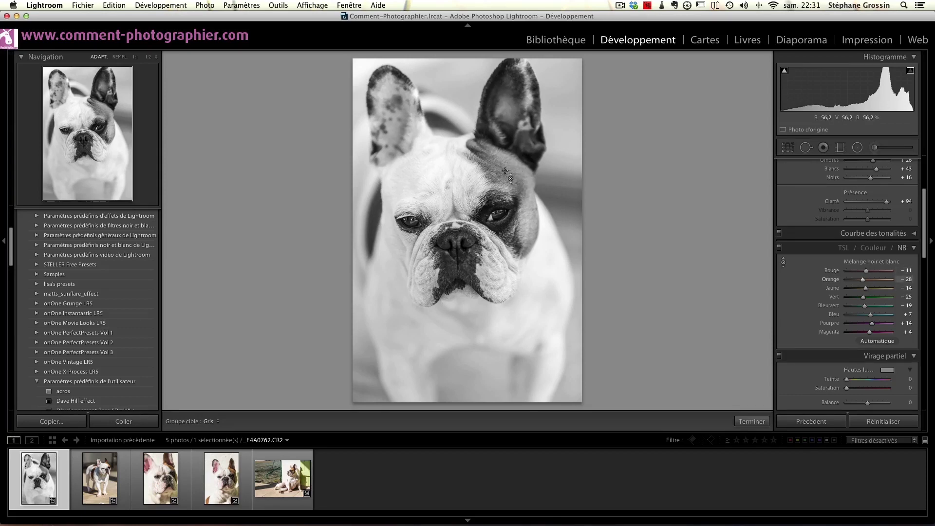
mouse_move(416, 117)
mouse_down()
mouse_move(416, 93)
mouse_move(416, 136)
mouse_move(416, 124)
mouse_up()
drag(461, 243, 459, 250)
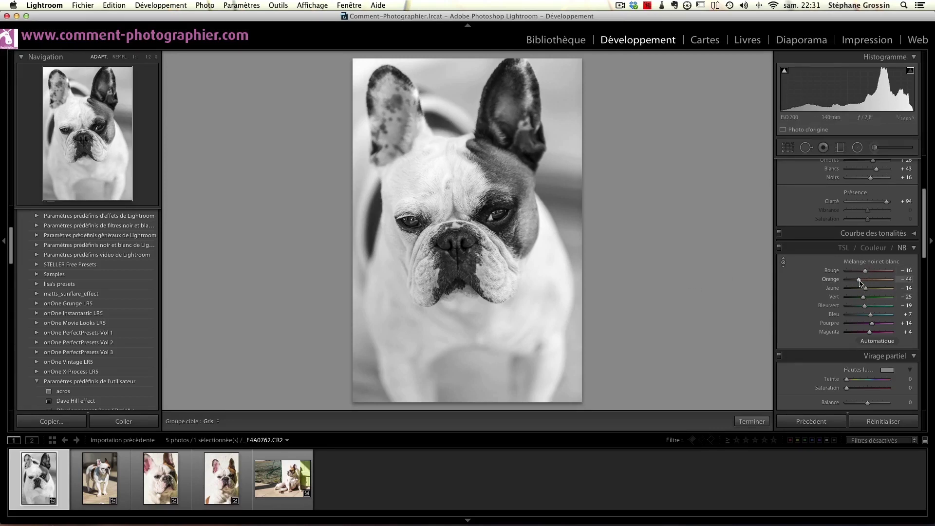
mouse_move(860, 282)
mouse_down()
mouse_move(875, 281)
mouse_move(862, 282)
mouse_up()
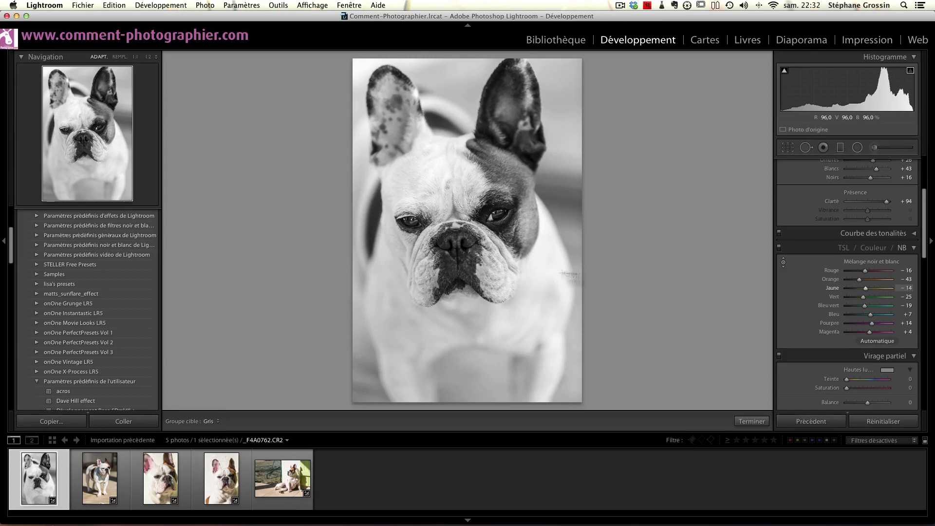
click(783, 262)
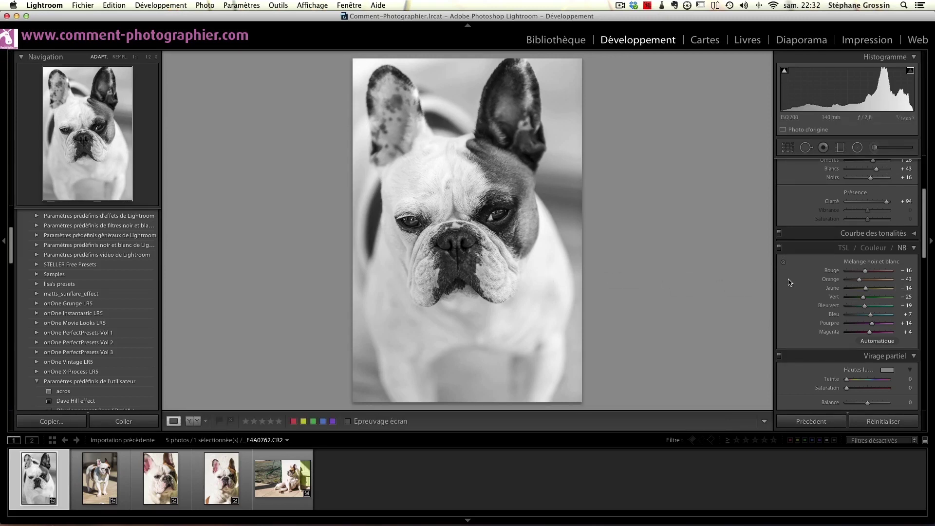
Tint the highlights of the split toning with a warm tone at hue 32 and saturation 15
scroll(796, 284, down, 5)
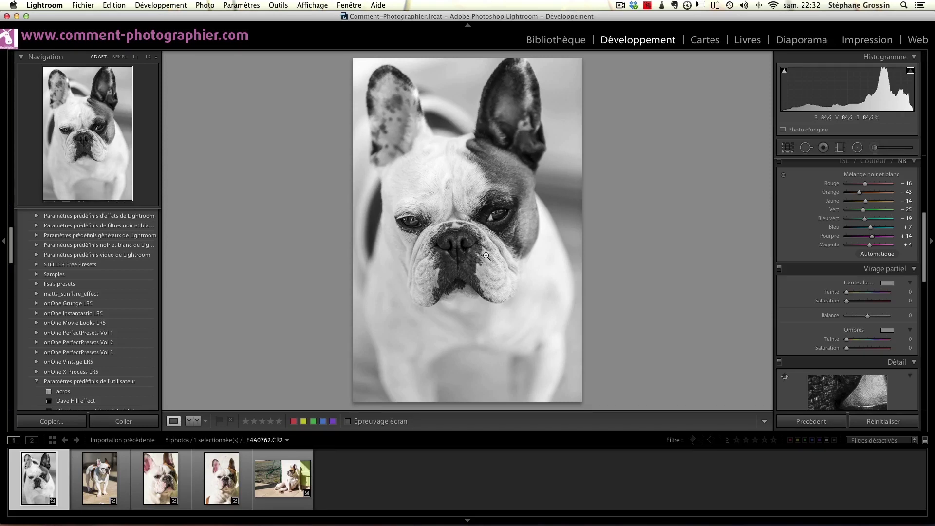
click(888, 284)
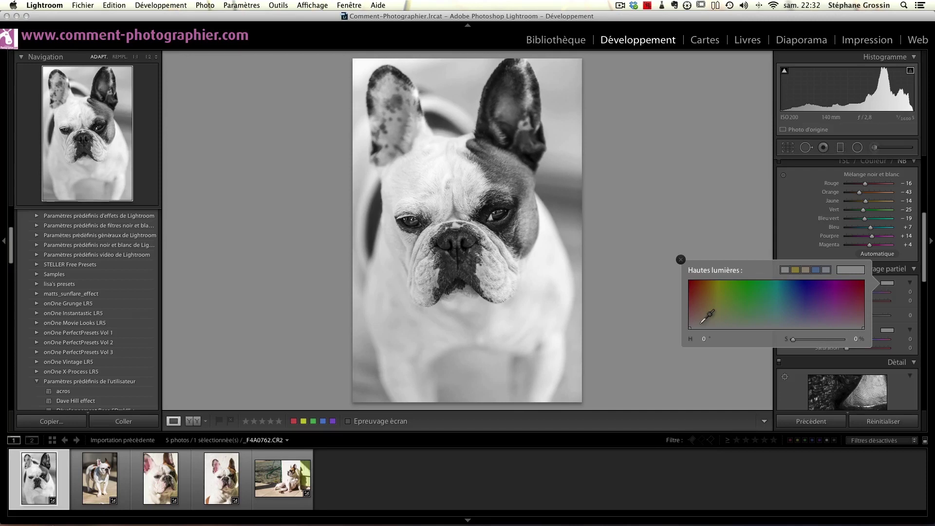
click(703, 284)
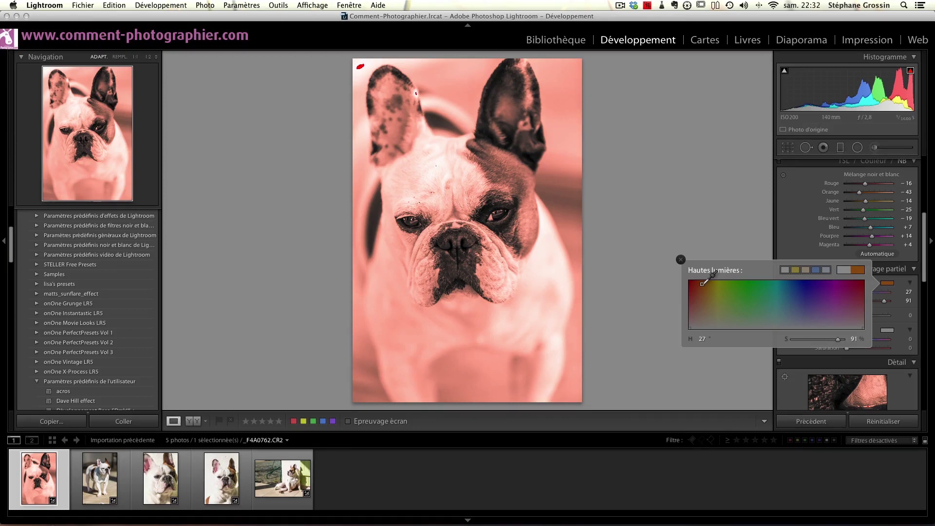
drag(702, 285, 705, 321)
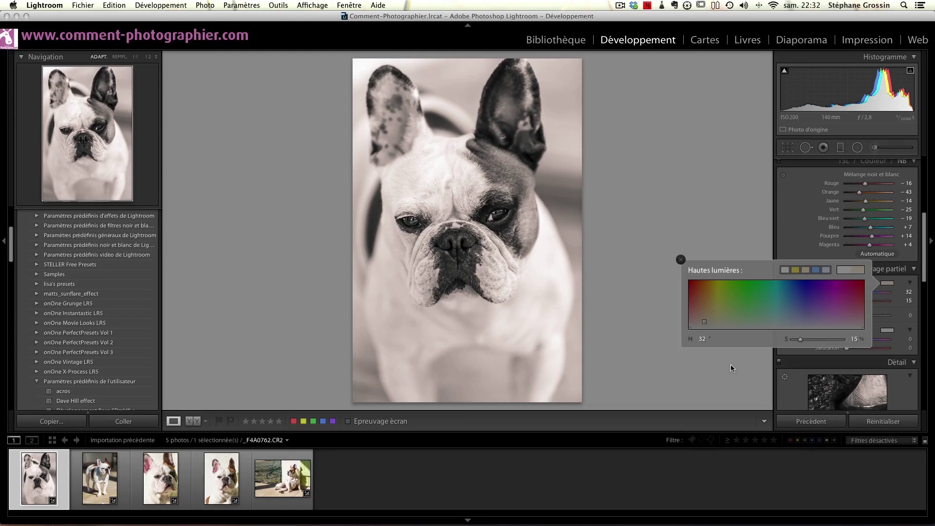
click(680, 259)
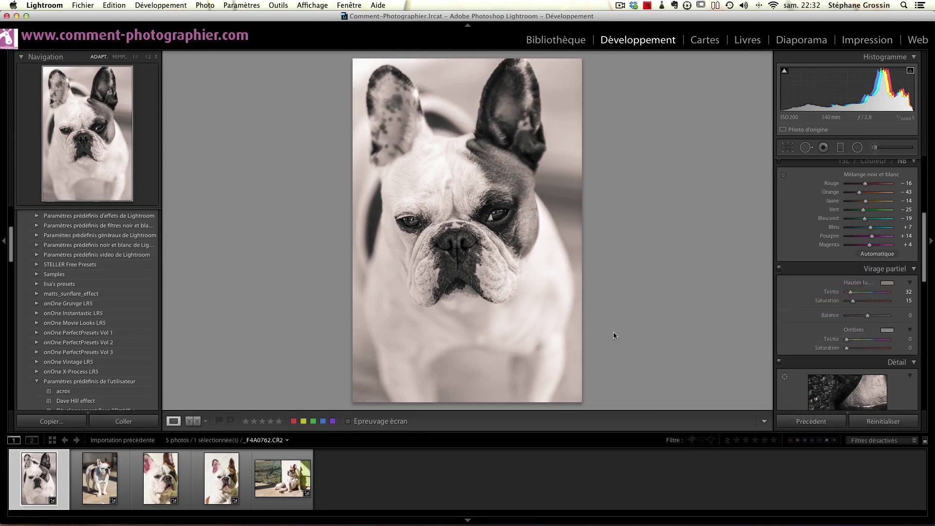
Tint the shadows of the split toning with a cool blue at hue 225 and saturation 24
click(887, 331)
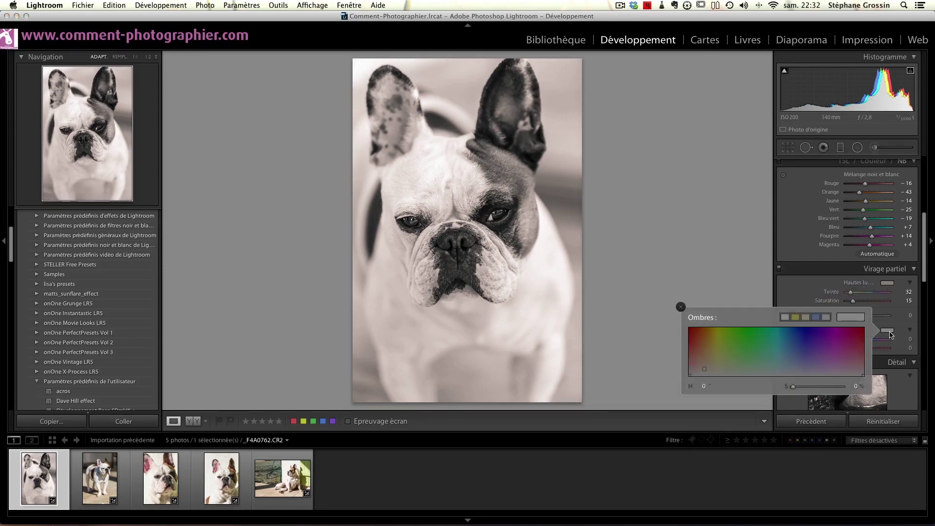
click(800, 330)
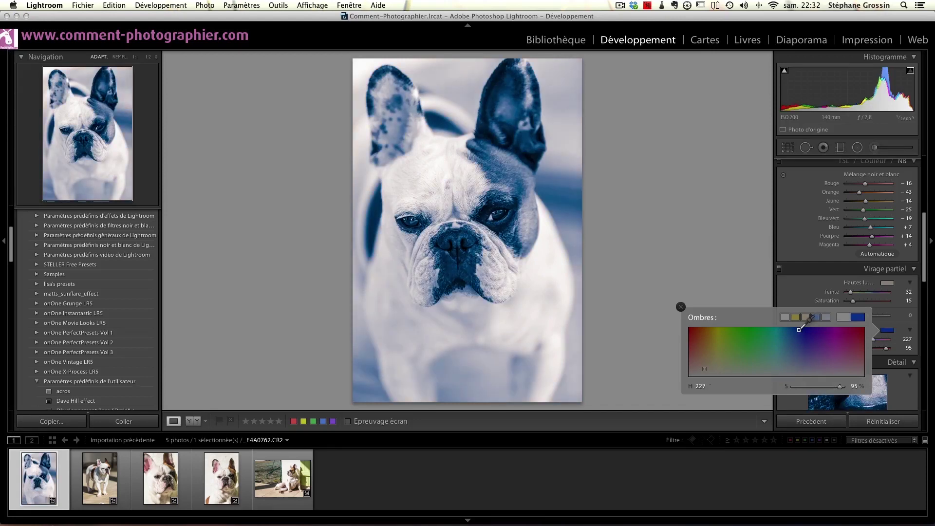
drag(799, 330, 799, 364)
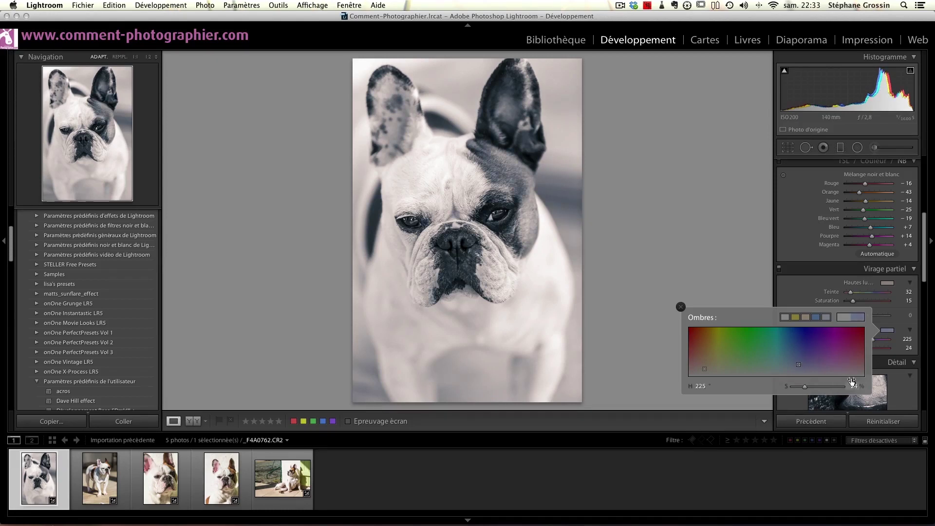
click(681, 308)
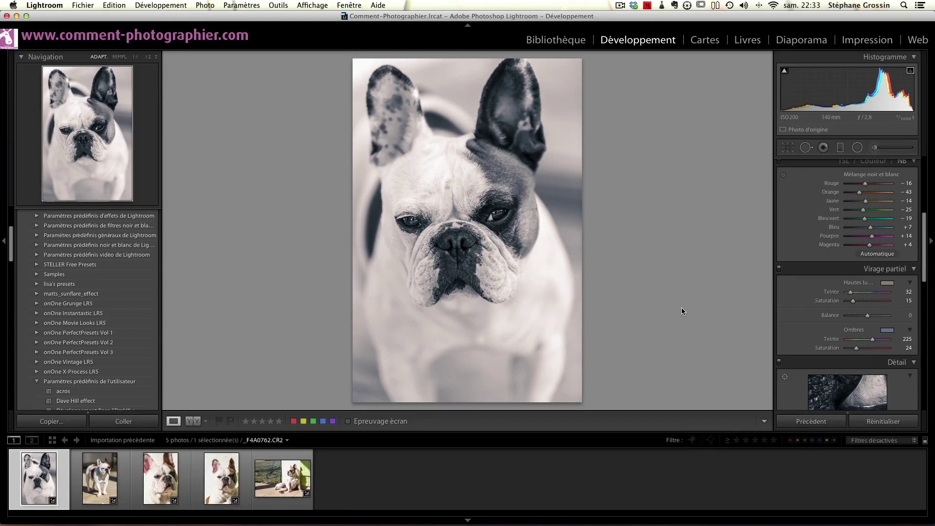
Start a new develop preset named Cafe Metal in the folder Paramètres prédéfinis de l'utilisateur
scroll(134, 285, up, 6)
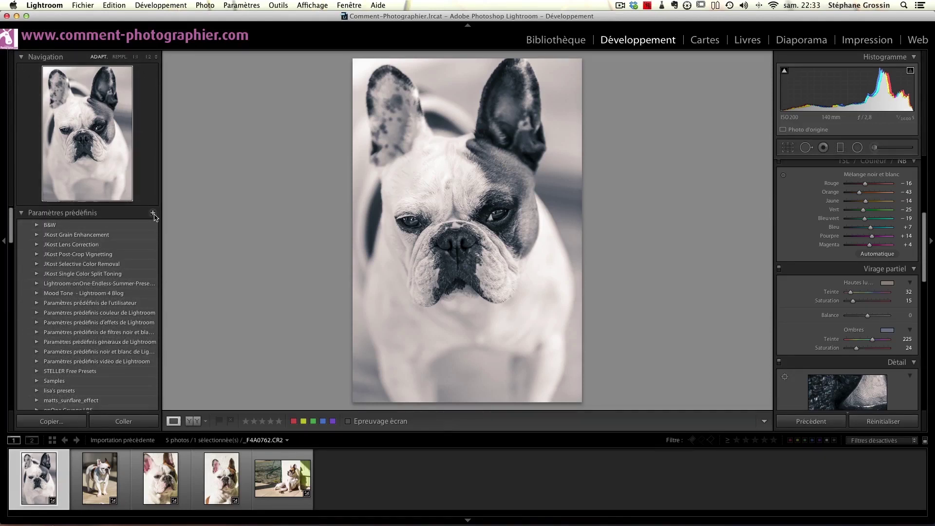
click(153, 214)
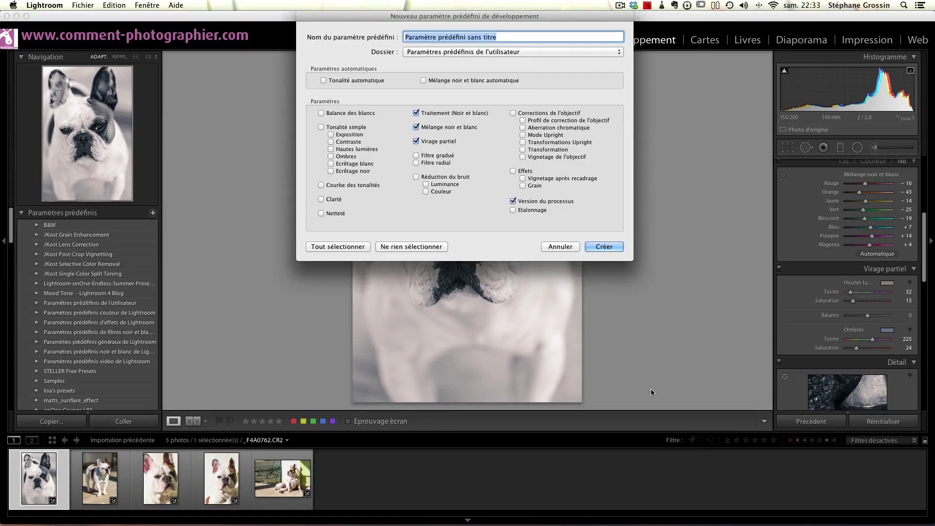
text(Cafe Ma)
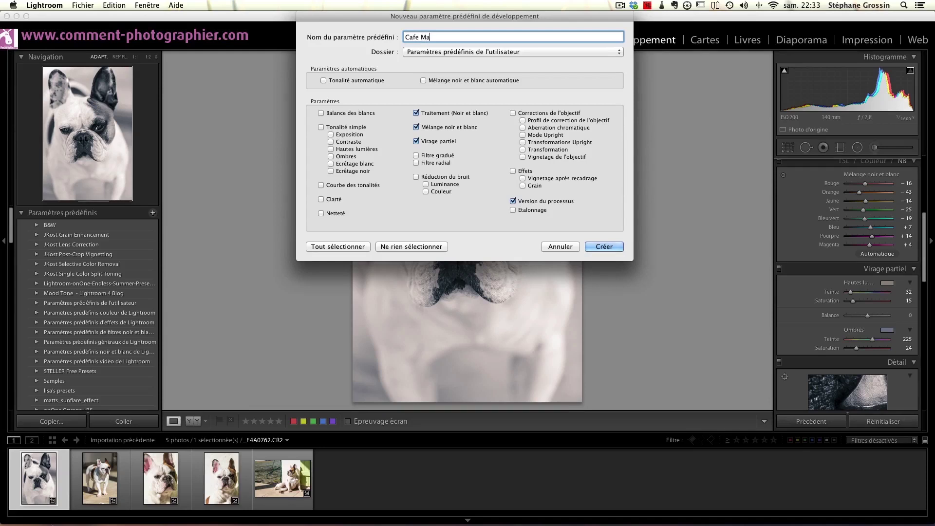
key(BackSpace)
text(etak)
key(BackSpace)
text(l)
click(441, 52)
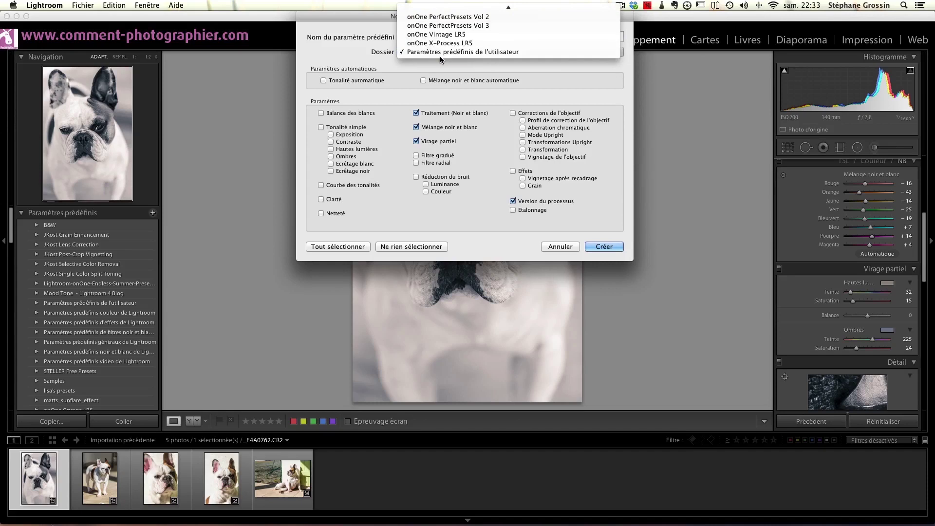
click(438, 53)
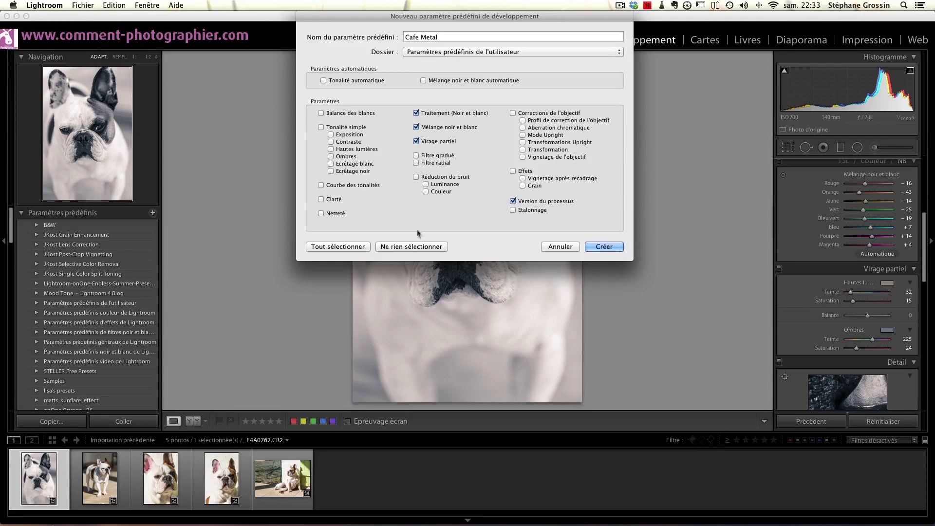
Restrict the preset to Virage partiel, Mélange noir et blanc and Traitement (Noir et blanc), and create it
click(419, 248)
click(416, 142)
click(416, 127)
click(416, 113)
click(600, 245)
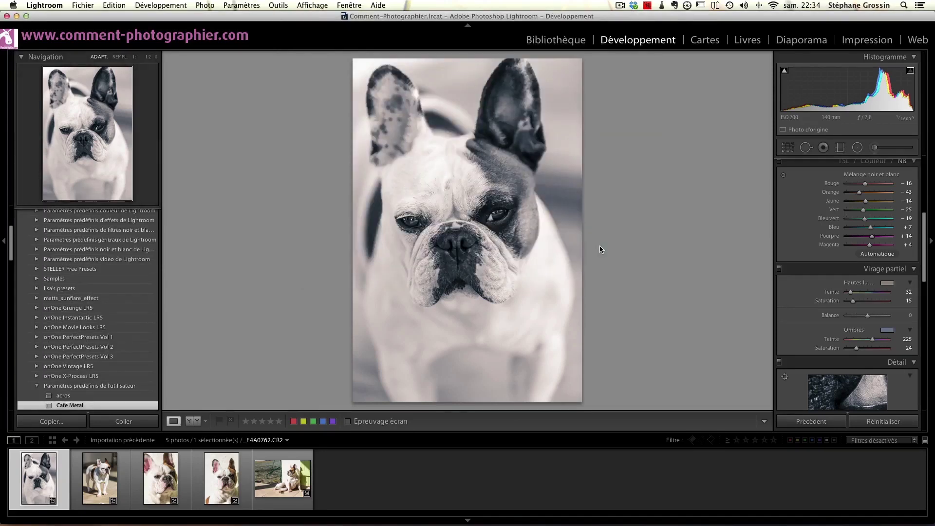
Apply the Cafe Metal preset to the photo _F4A0768.jpg and view the result in the library module
scroll(108, 300, down, 10)
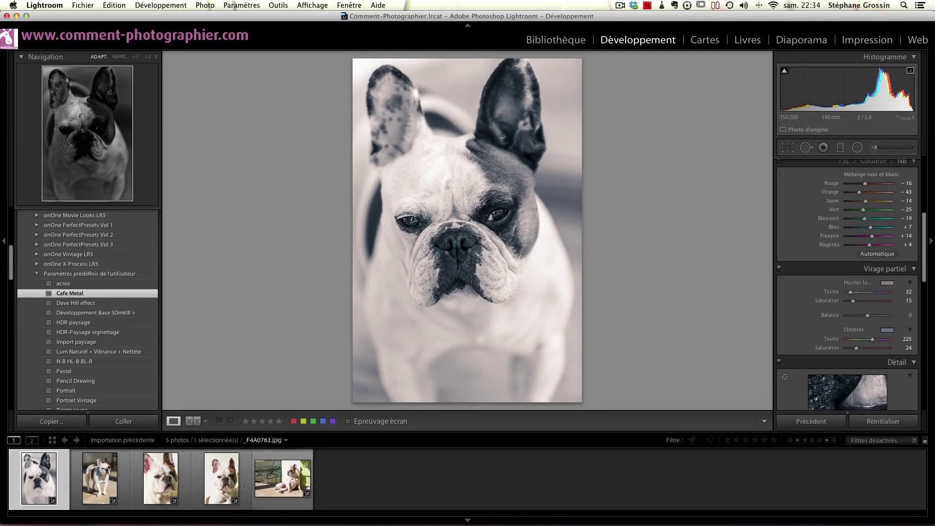
click(102, 478)
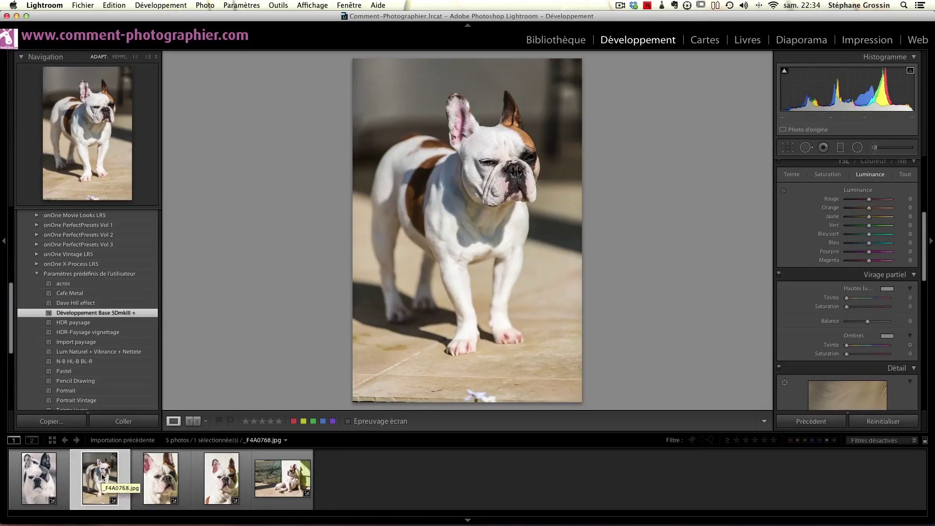
click(62, 295)
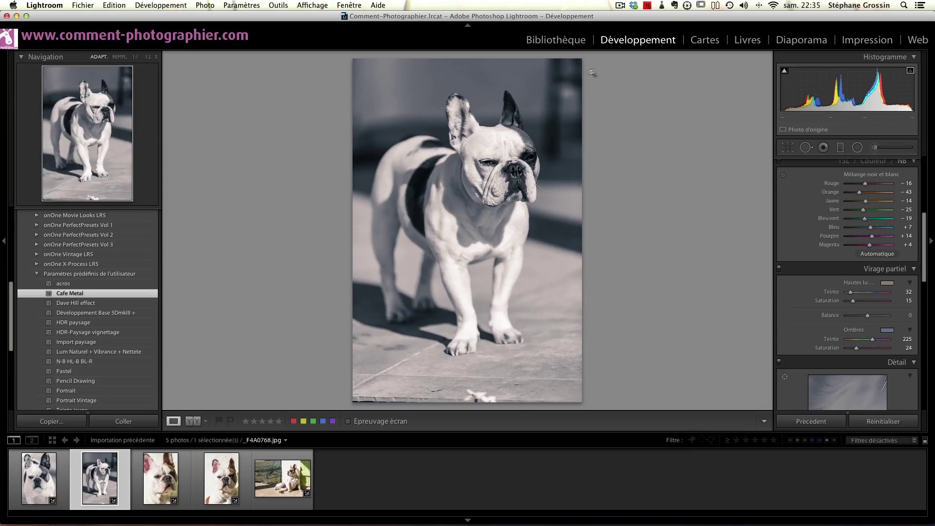
click(565, 39)
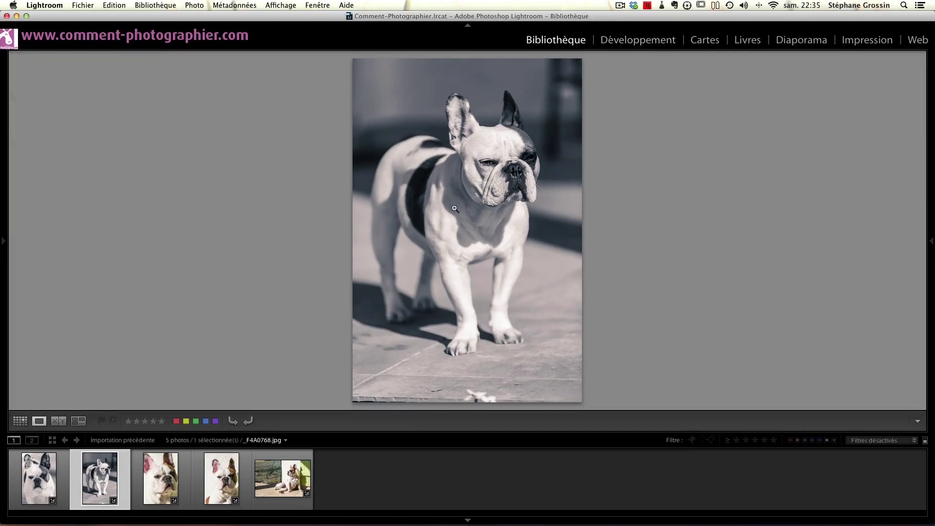
click(636, 40)
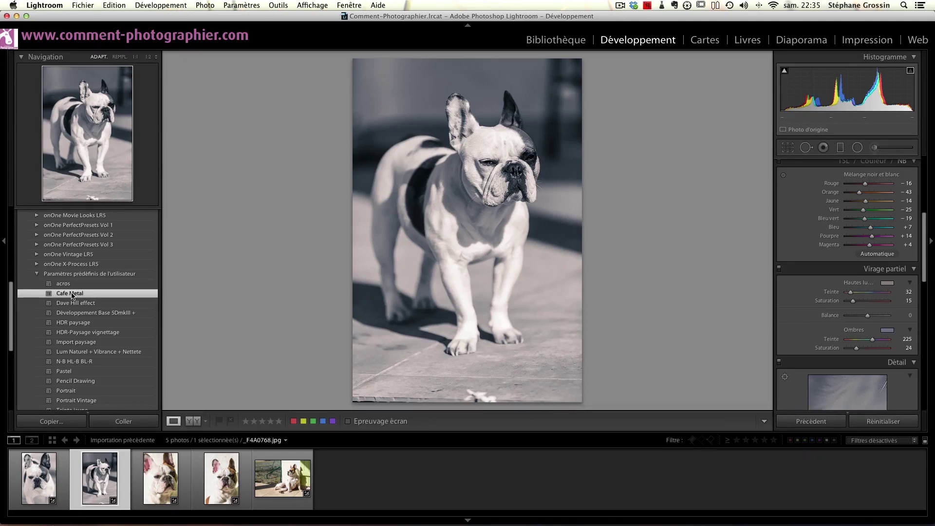
Export the Cafe Metal preset as Cafe Metal.lrtemplate into the Presets-Lightroom-5 folder on the desktop
right_click(72, 295)
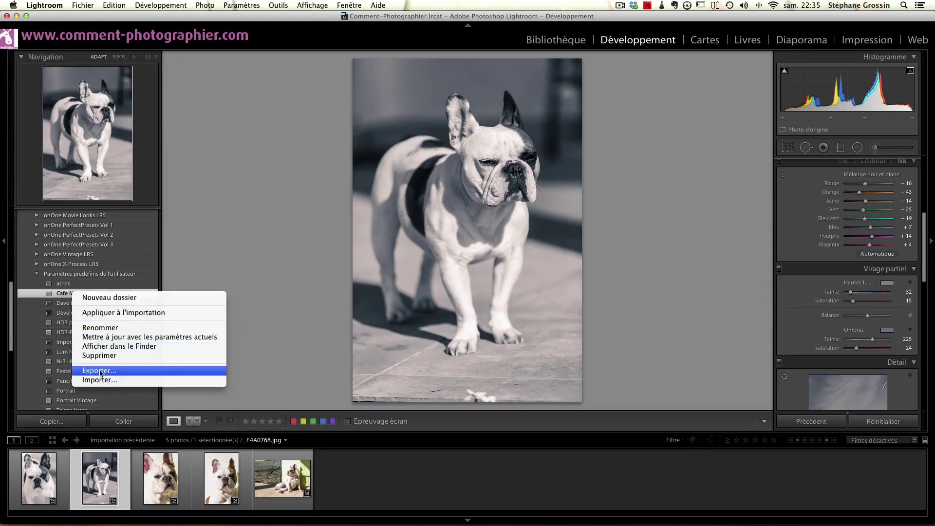
click(101, 372)
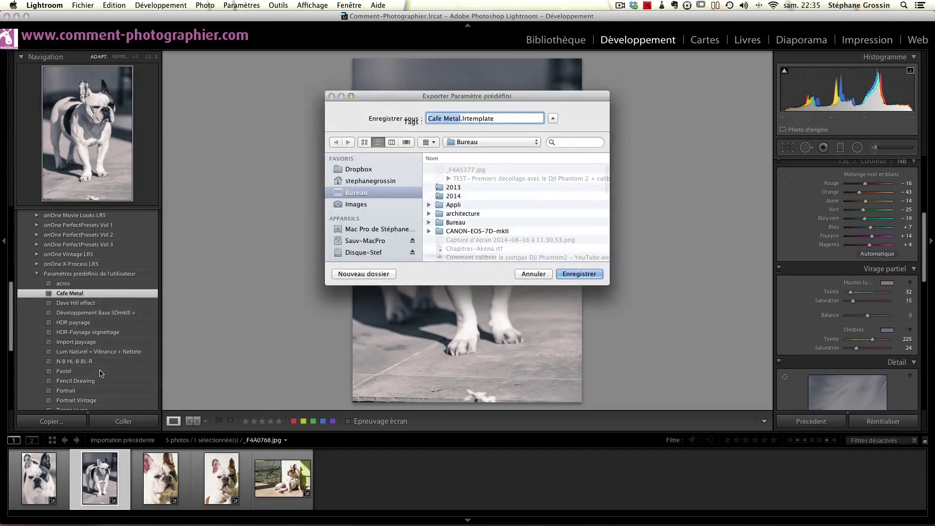
scroll(478, 194, down, 10)
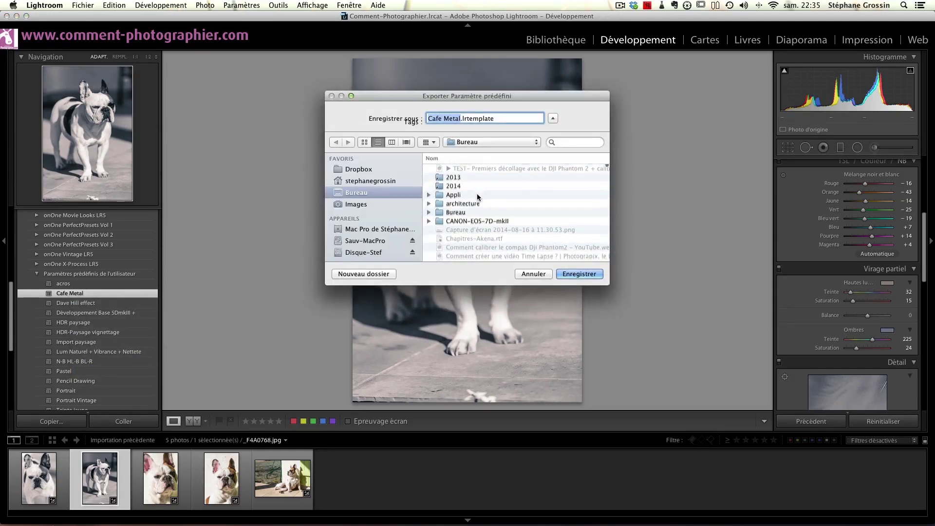
scroll(478, 196, down, 4)
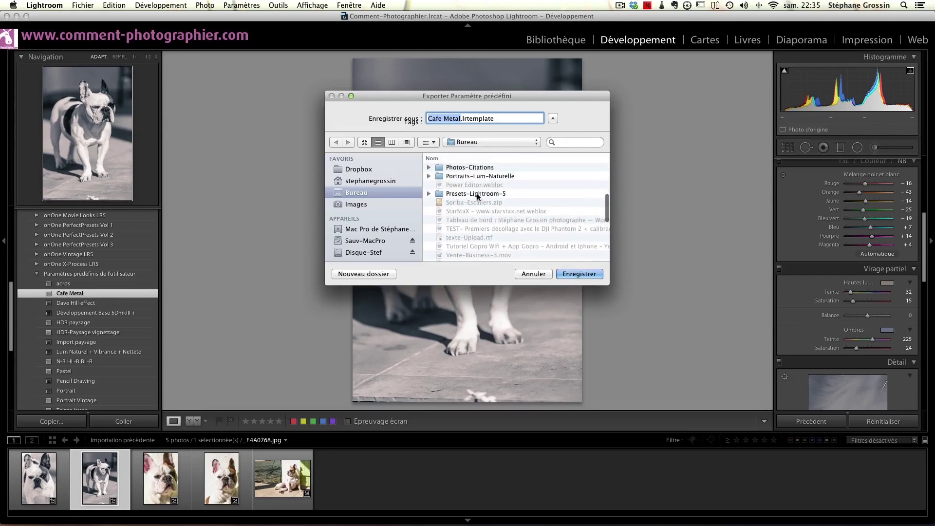
double_click(478, 197)
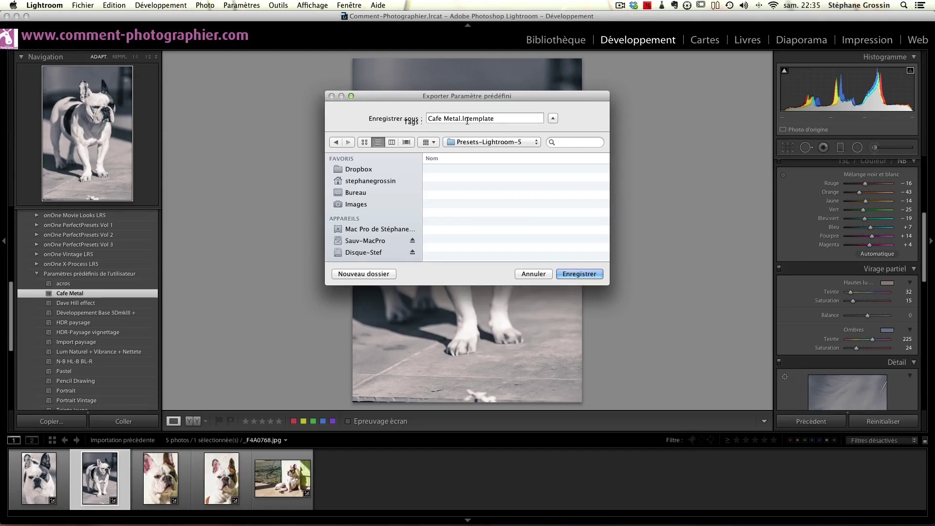
click(585, 274)
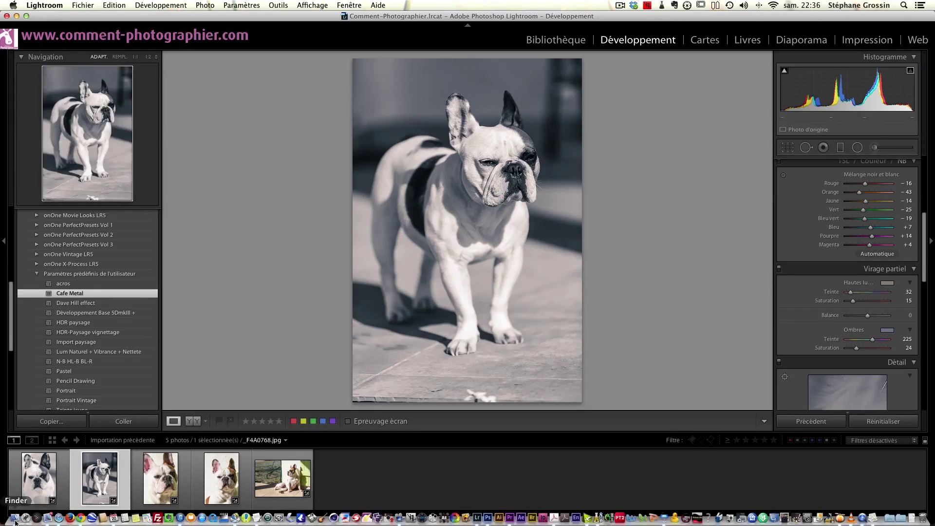
Check the exported preset file in the Presets-Lightroom-5 folder in Finder, and collapse the user preset group back in Lightroom
click(14, 521)
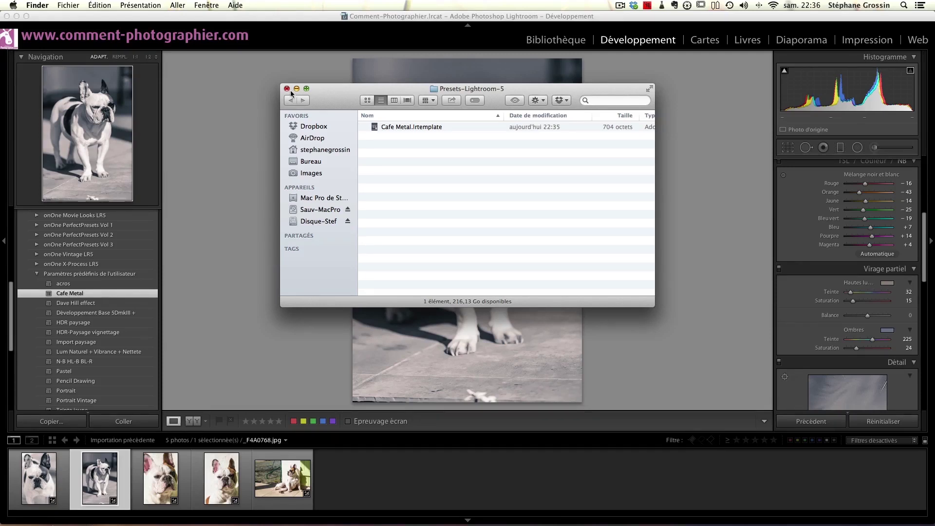
click(234, 125)
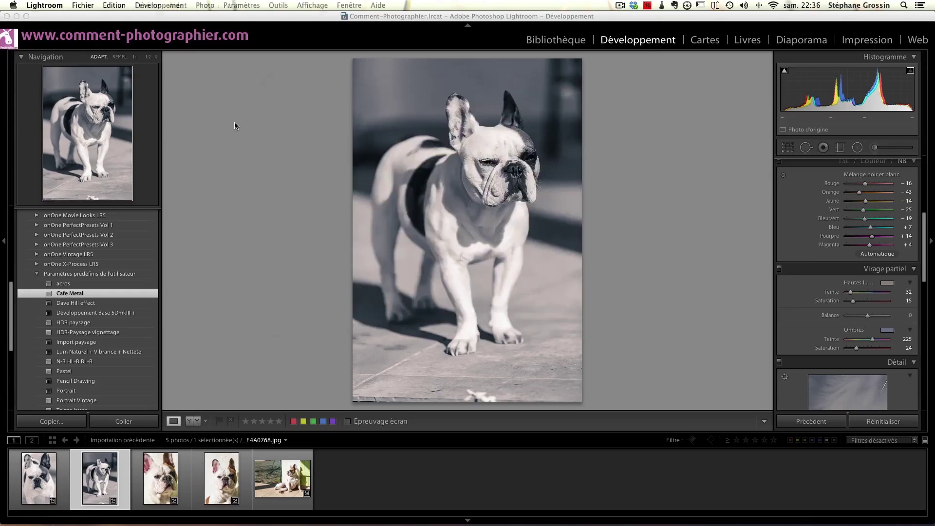
click(36, 274)
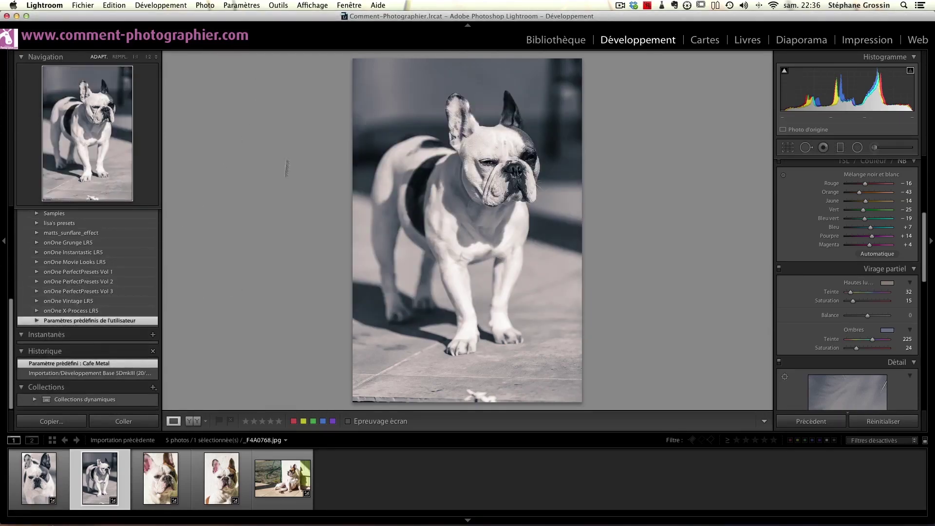
Show Lightroom's presets folder from the preferences and browse to User Presets inside Develop Presets
click(56, 5)
click(53, 32)
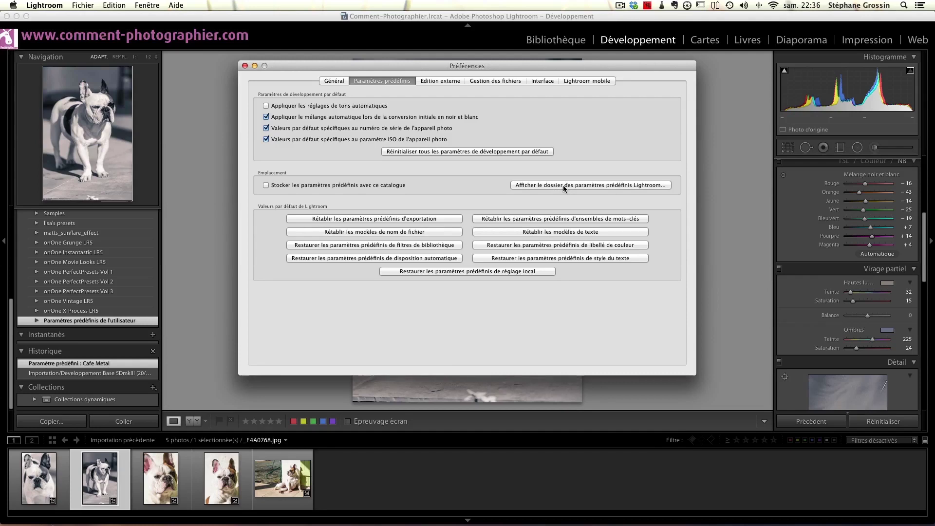
click(565, 186)
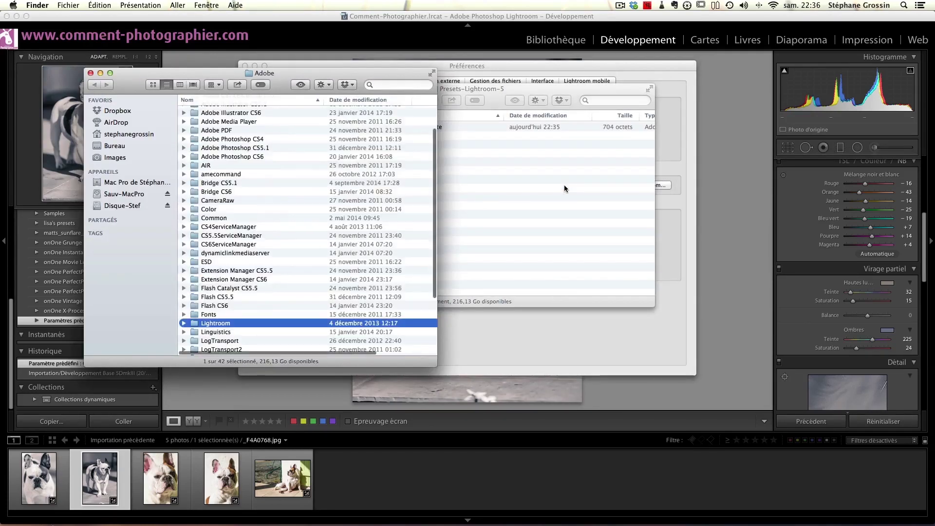
double_click(193, 323)
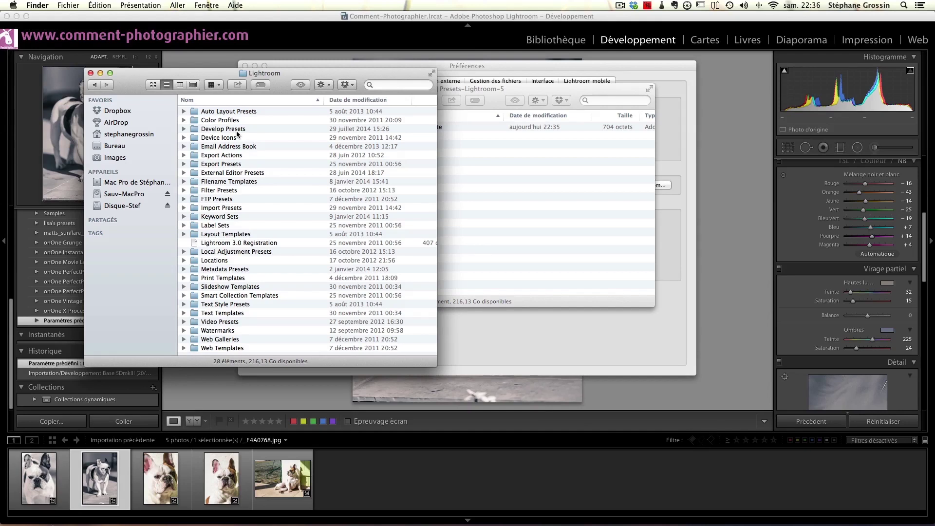
double_click(199, 129)
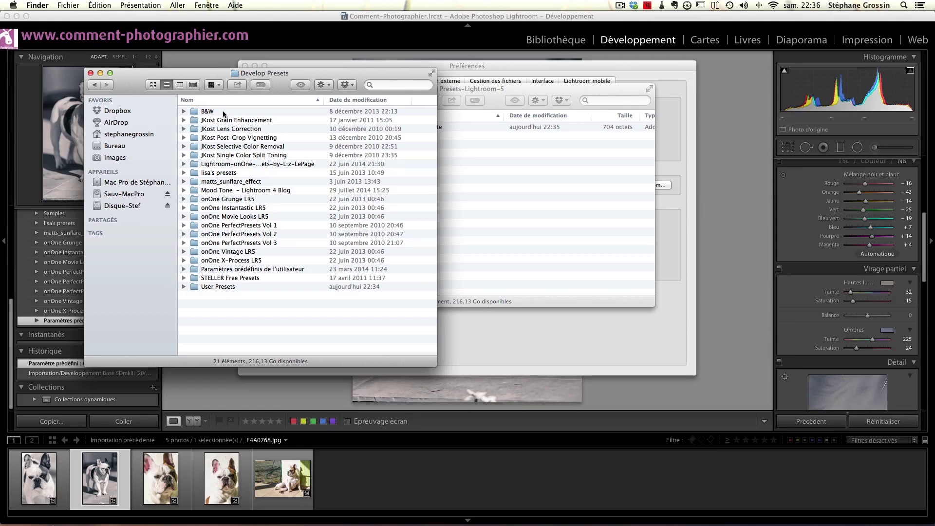
double_click(193, 287)
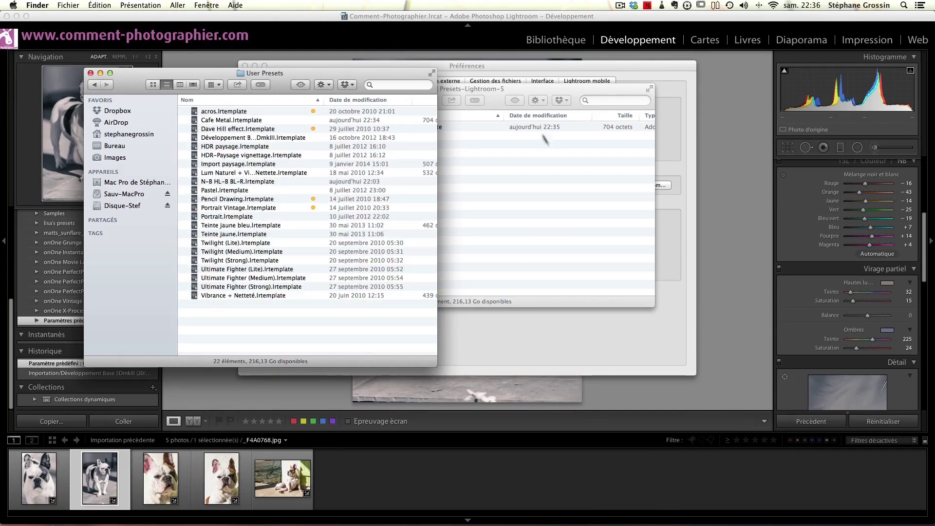
Place the Presets-Lightroom-5 window beside the User Presets window and try to copy Cafe Metal.lrtemplate across
drag(518, 91, 688, 119)
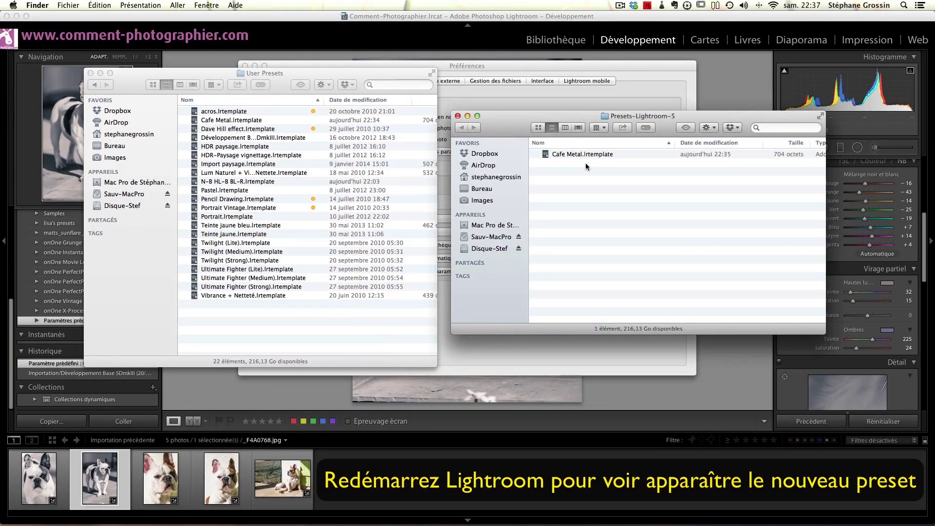
mouse_move(546, 153)
mouse_down()
mouse_move(573, 179)
mouse_move(335, 302)
mouse_move(641, 237)
mouse_move(551, 158)
mouse_up()
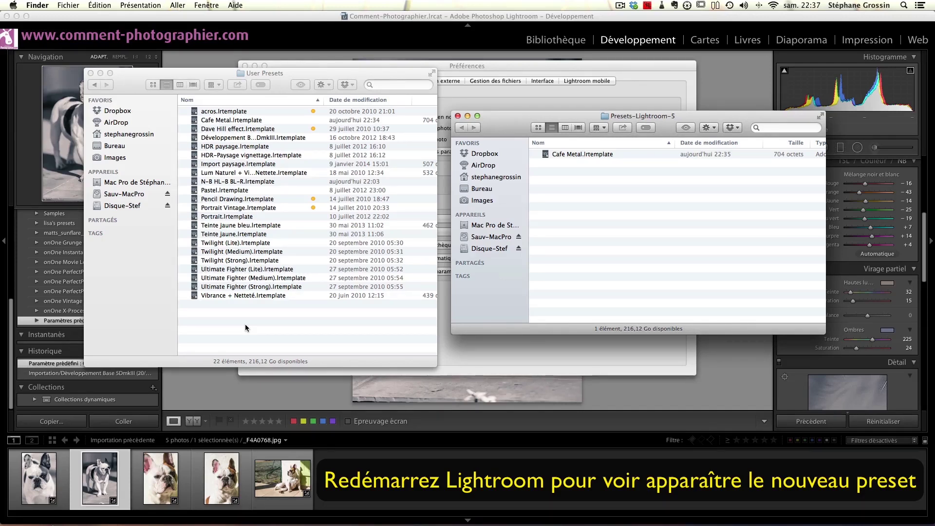
Close both Finder windows and the preferences to return to the developed dog photo
click(459, 116)
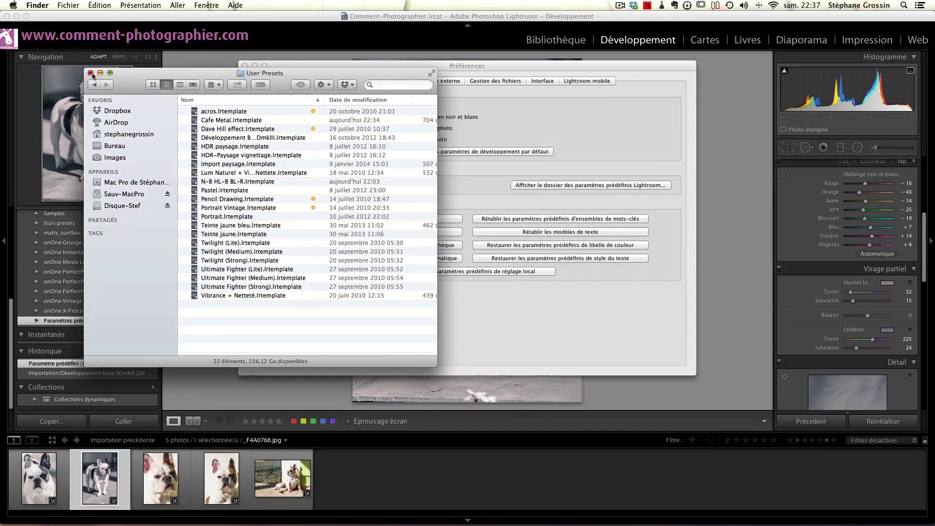
click(91, 73)
drag(292, 66, 281, 62)
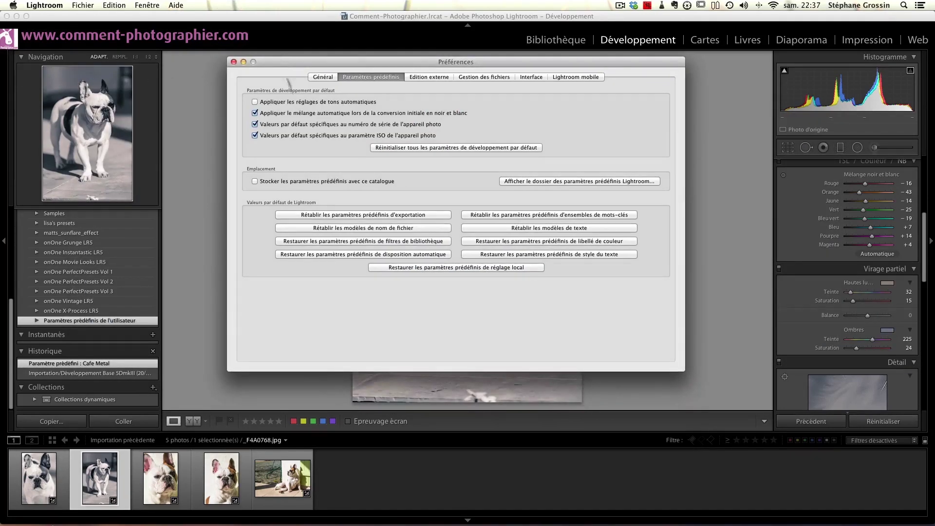
click(234, 61)
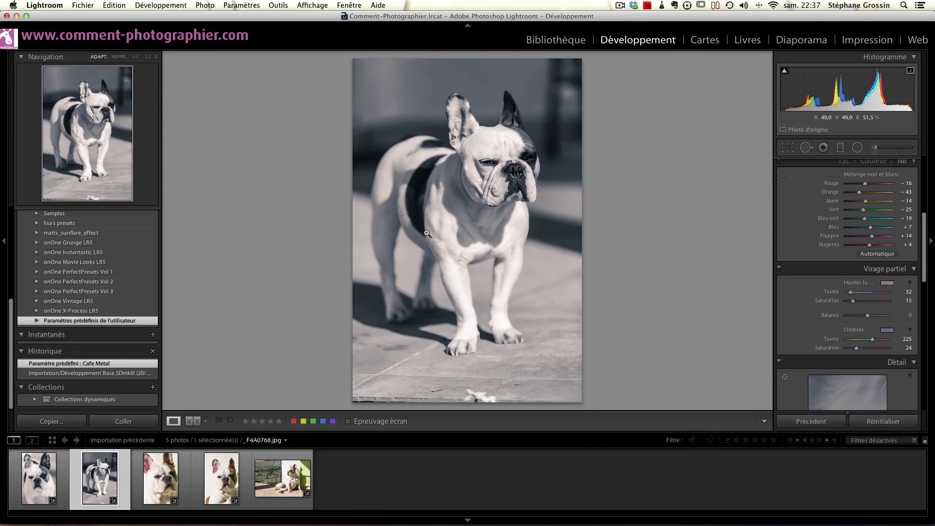
key(Left)
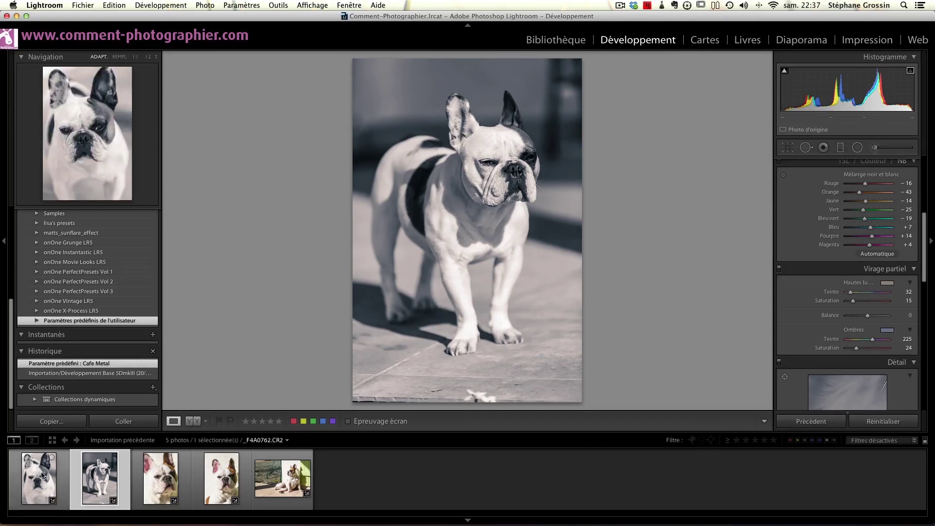